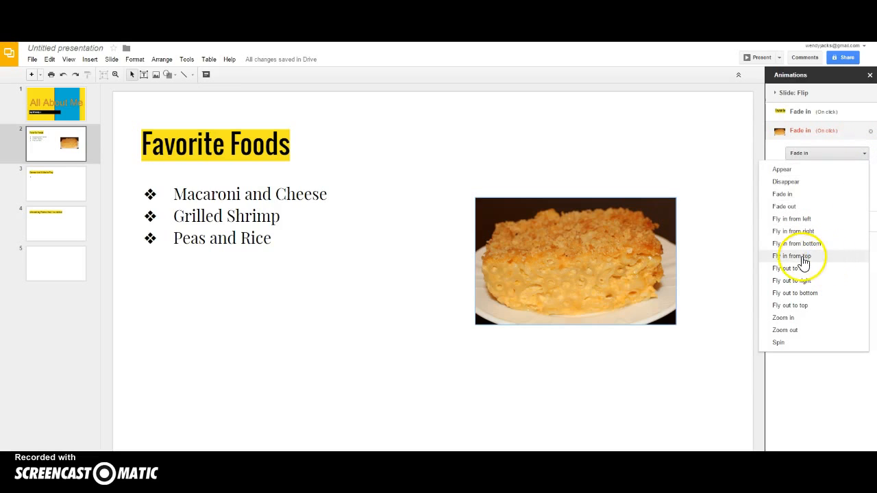
Change the macaroni picture's animation on the Favorite Foods slide to Fly in from top at medium speed.
left_click(795, 255)
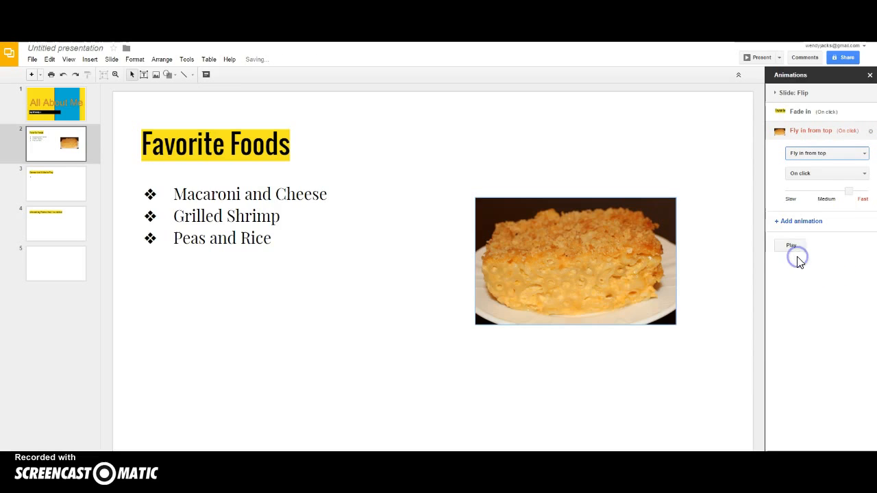
left_click(826, 199)
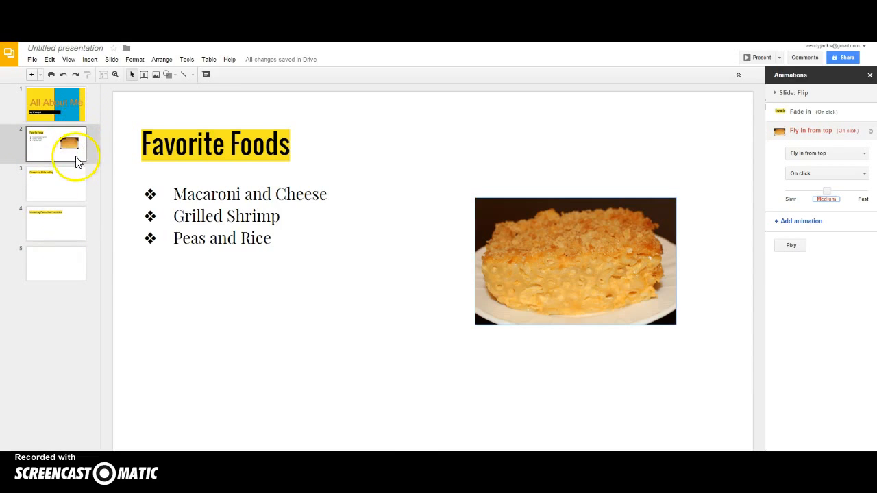
left_click(190, 146)
left_click(292, 150)
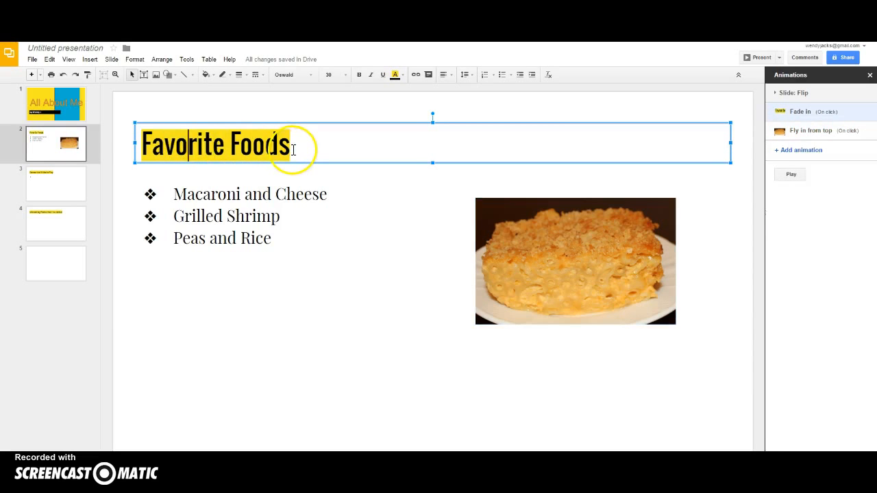
Search Google images for "cartoon girl" and insert the girl's face with the Santa hat on the All About Me title slide.
left_click(62, 111)
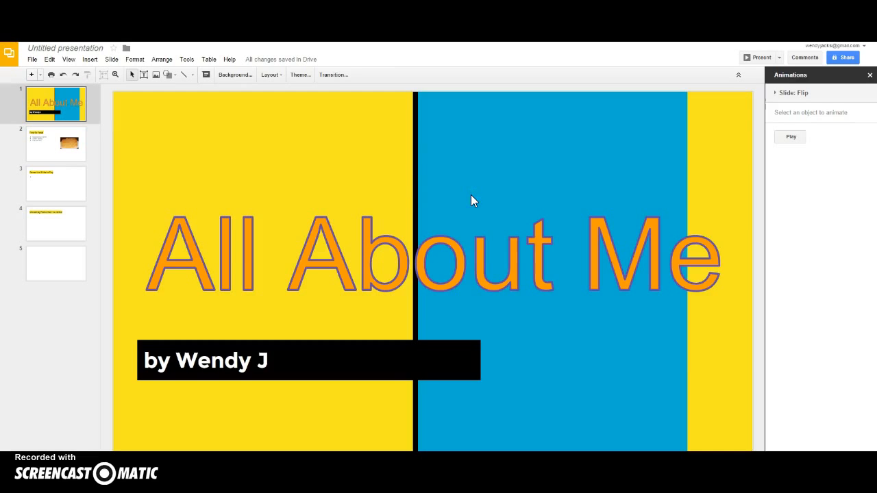
left_click(89, 60)
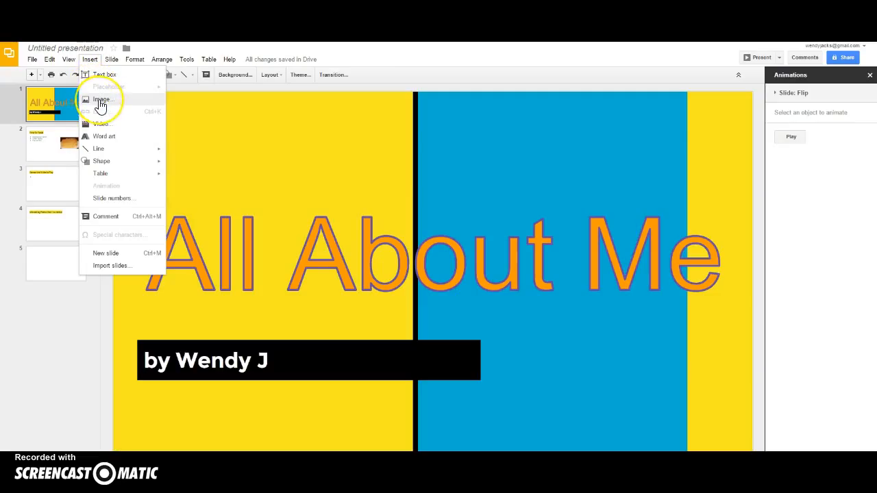
left_click(100, 103)
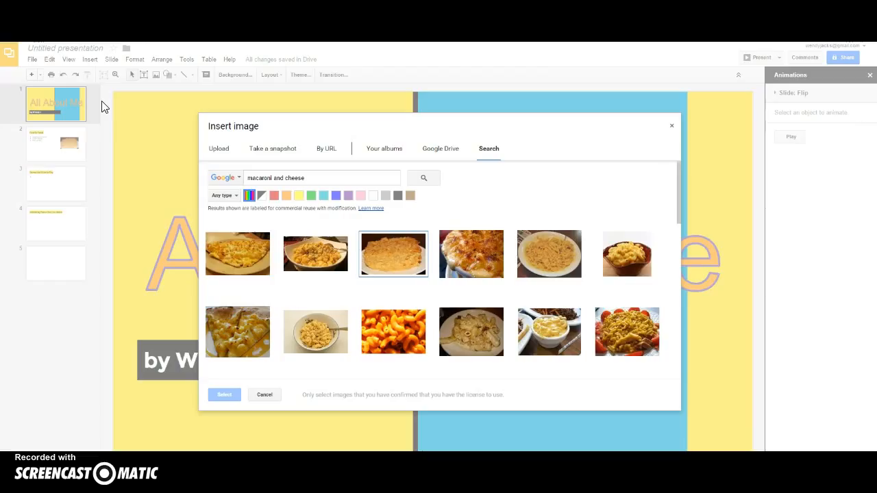
double_click(295, 178)
left_click_drag(295, 179, 248, 176)
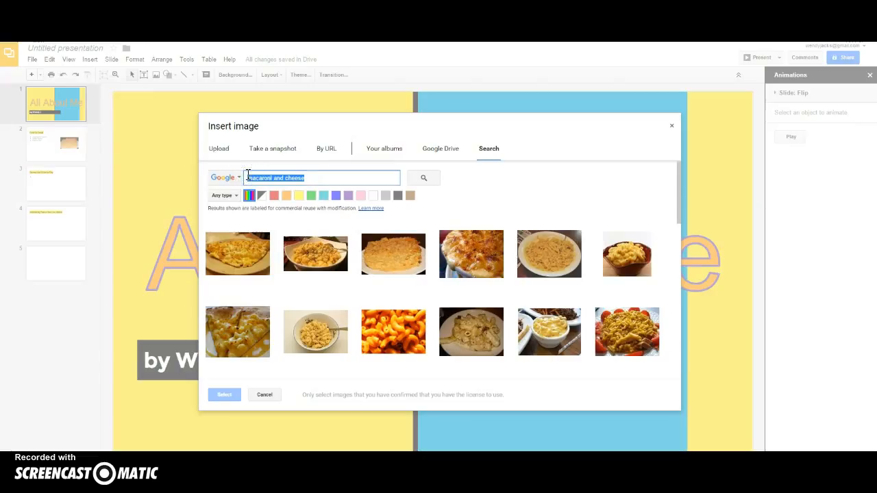
key("BackSpace")
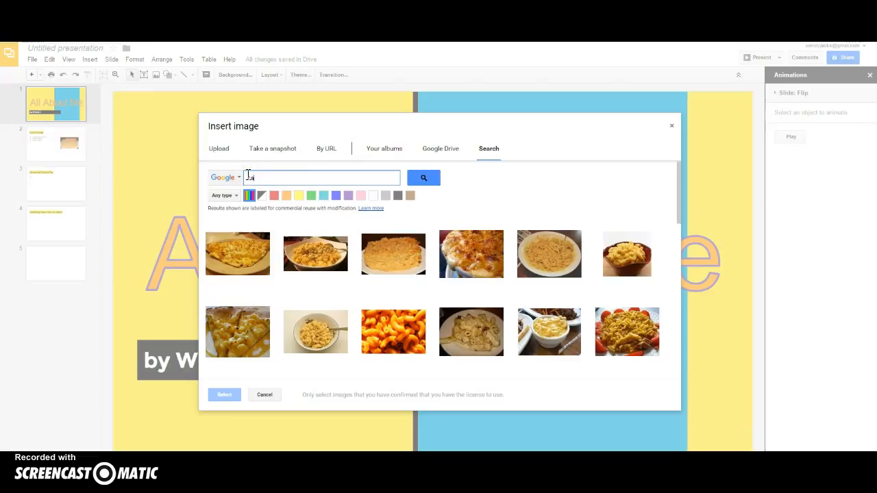
type("cartoon girl")
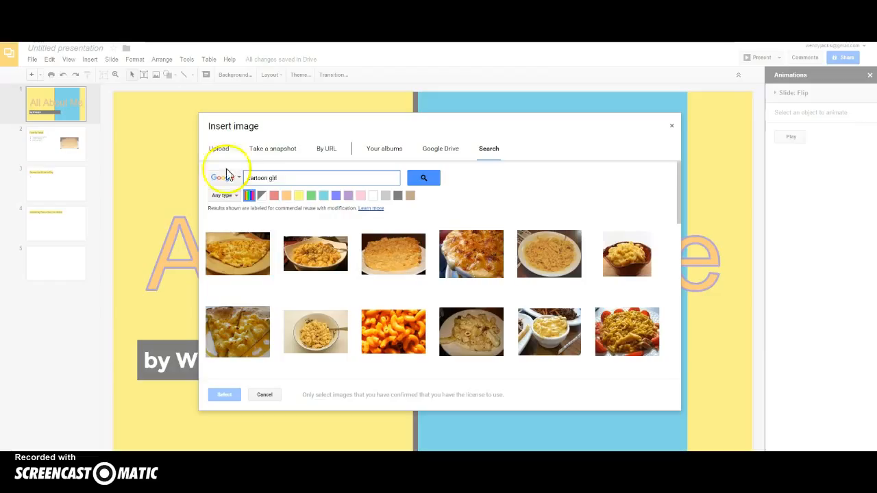
left_click(426, 179)
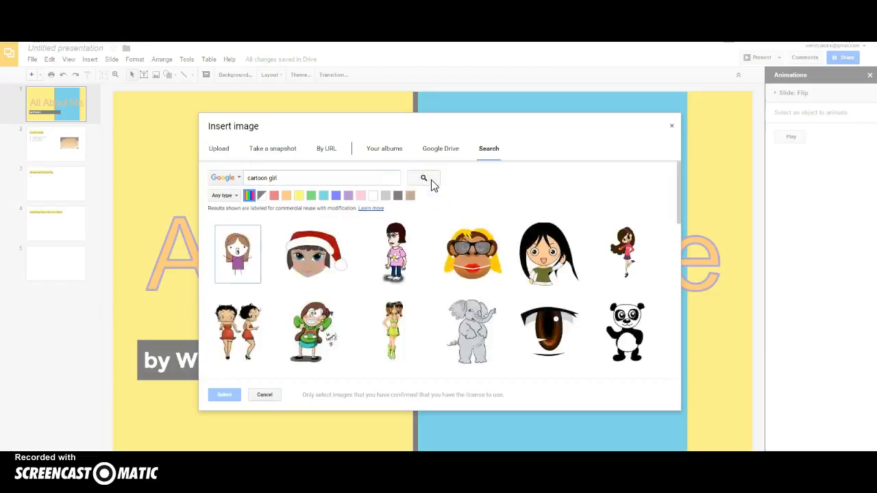
left_click(327, 265)
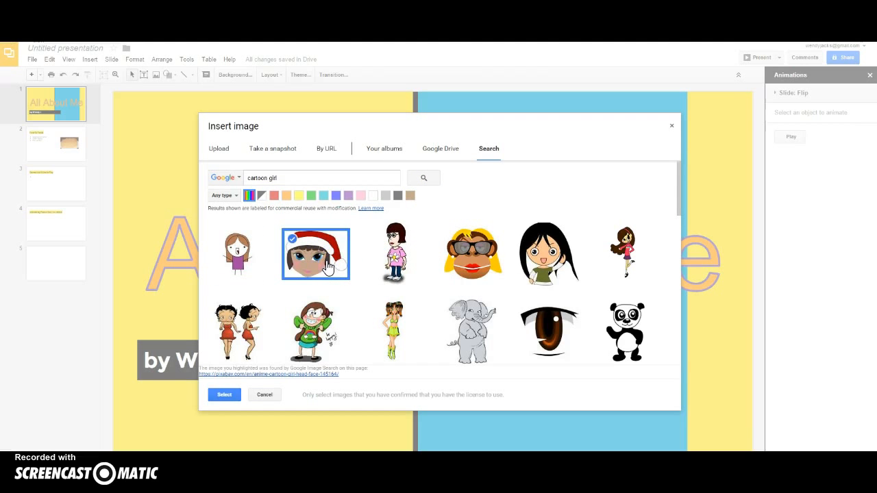
left_click(225, 395)
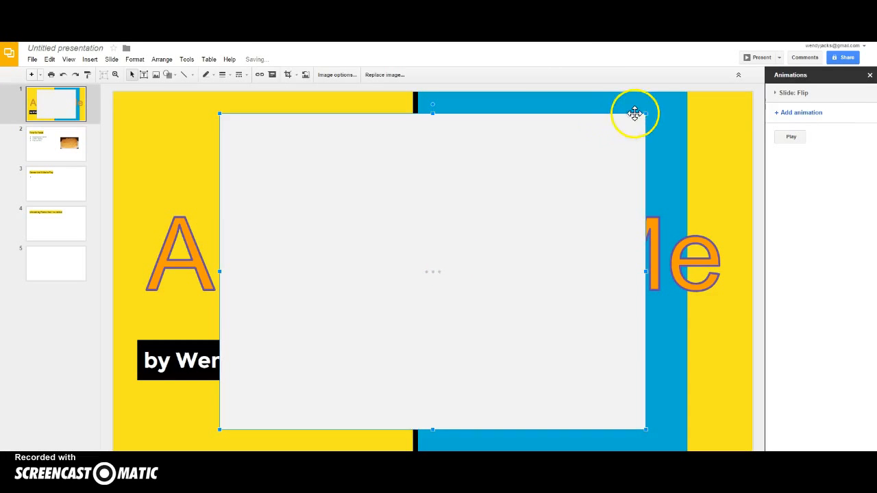
Shrink the Santa-hat girl picture and place it in the slide's lower right area, beneath the word "Me".
left_click_drag(628, 128, 435, 293)
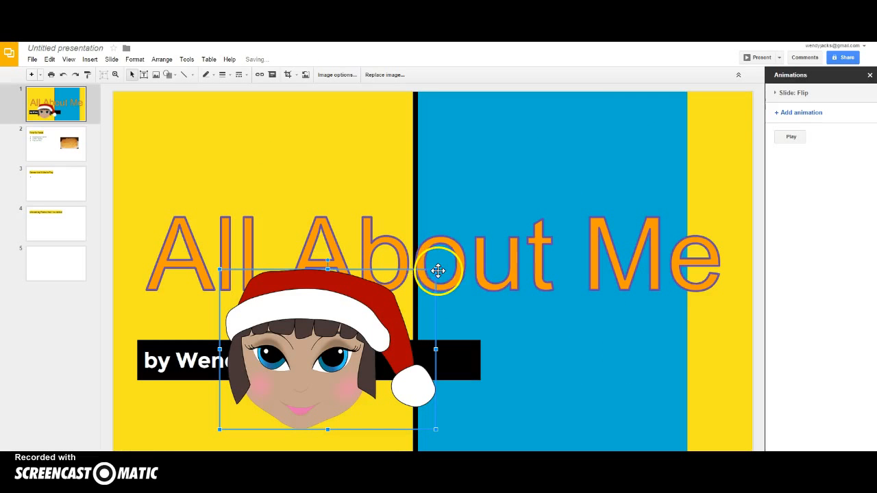
left_click_drag(436, 269, 396, 309)
left_click_drag(319, 336, 659, 333)
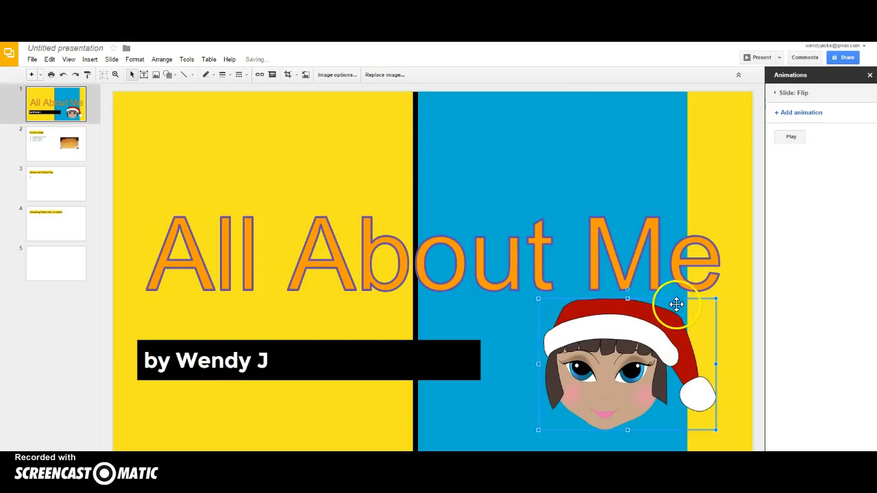
Add a Zoom in animation to the Santa-hat girl picture.
left_click(795, 113)
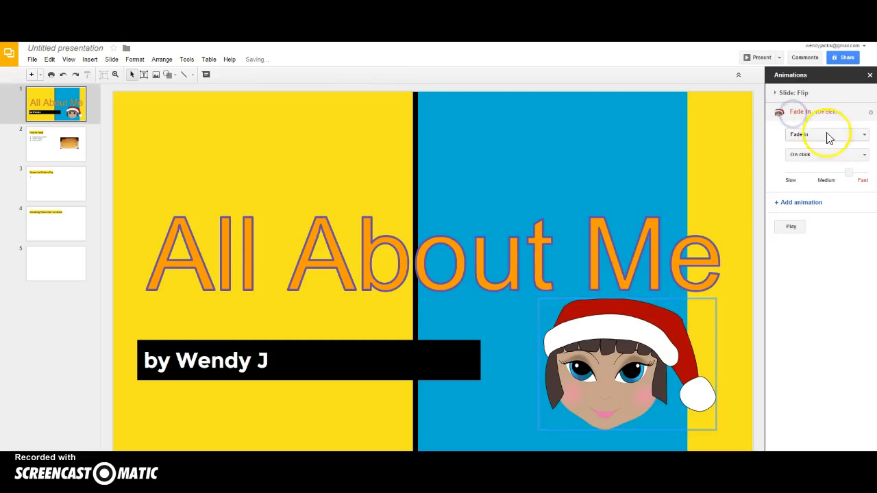
left_click(864, 135)
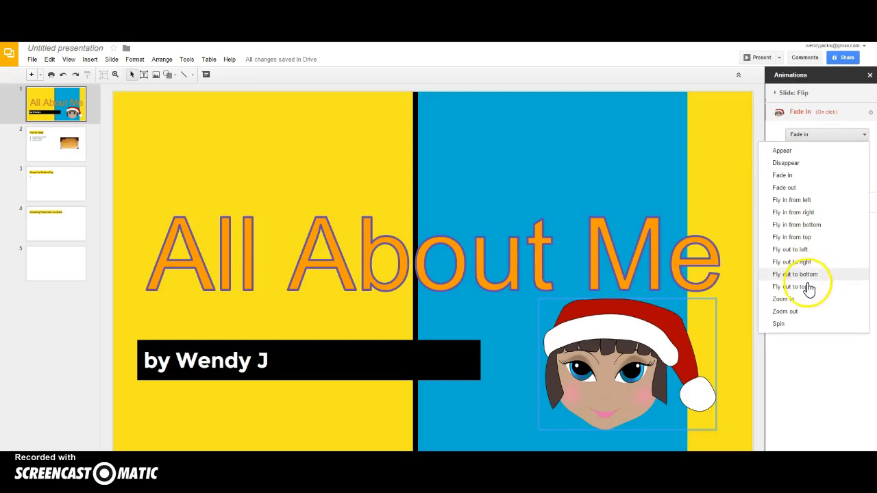
left_click(783, 299)
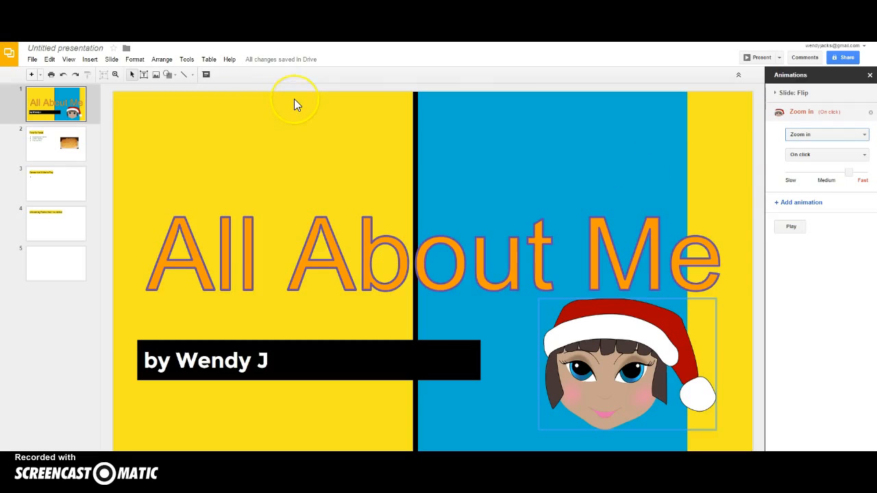
left_click(92, 61)
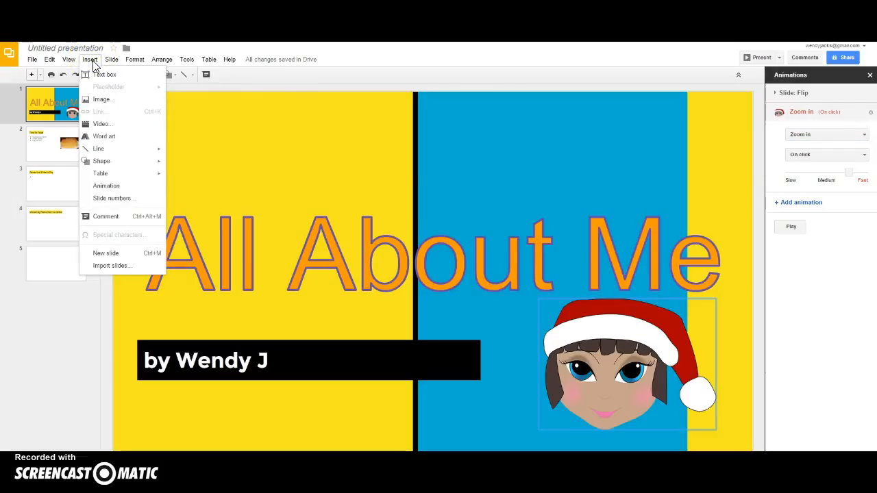
left_click(109, 130)
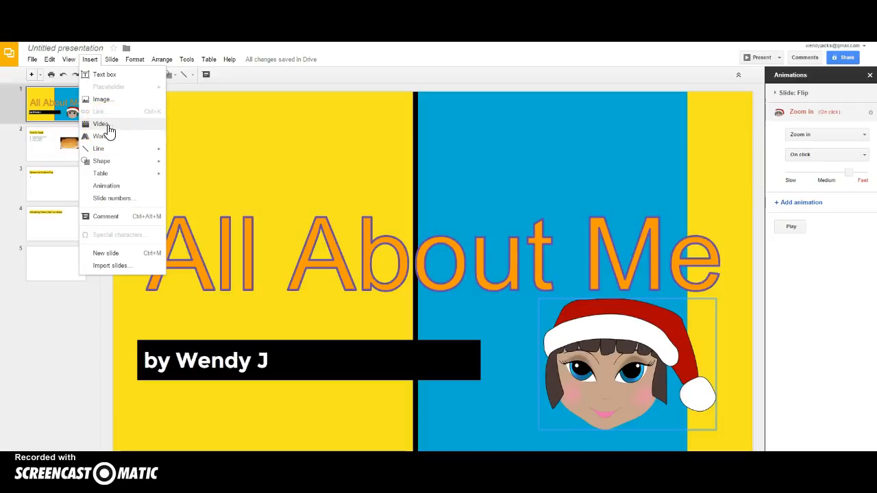
left_click(107, 129)
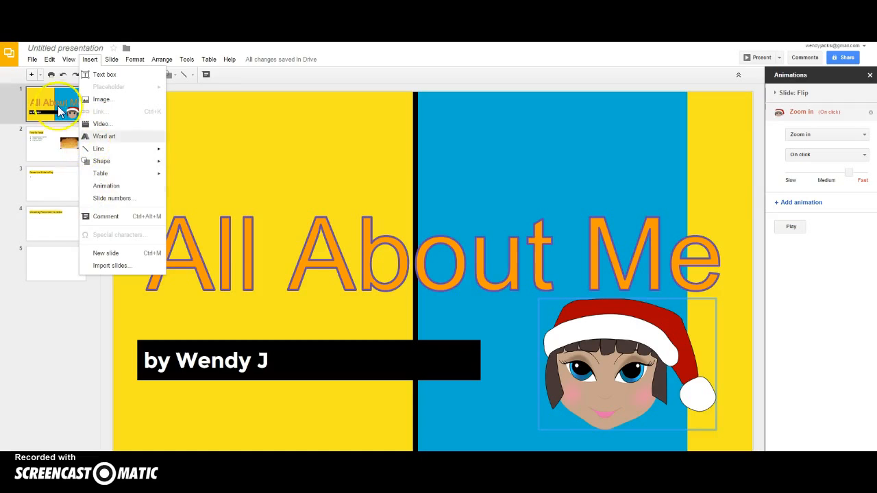
mouse_move(109, 59)
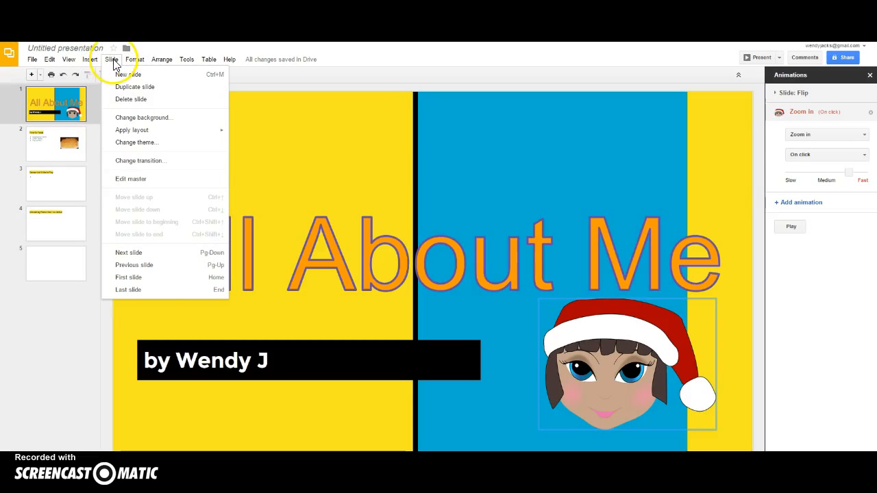
Present the slideshow from the title slide through the last slide to check animations and transitions, and exit the presentation.
mouse_move(70, 59)
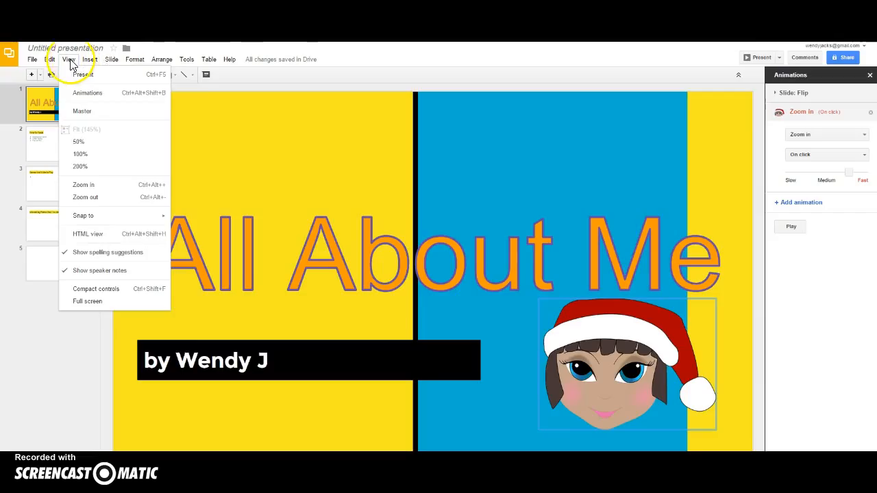
left_click(79, 78)
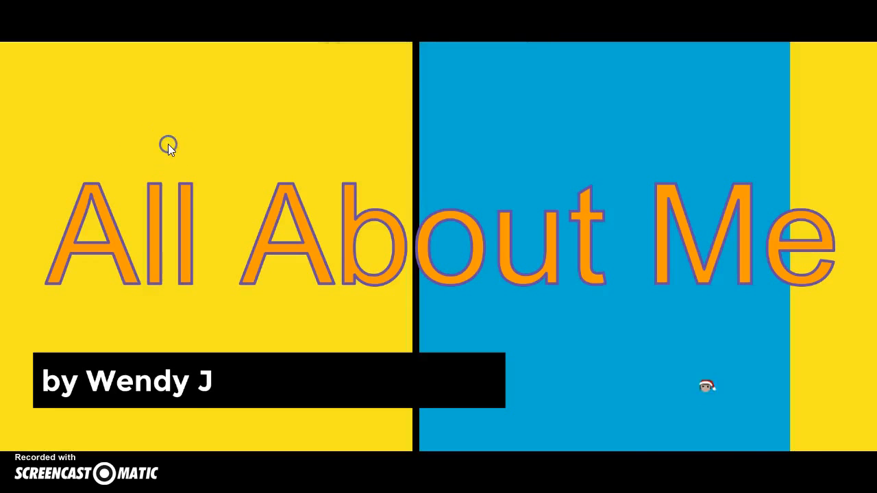
left_click(170, 145)
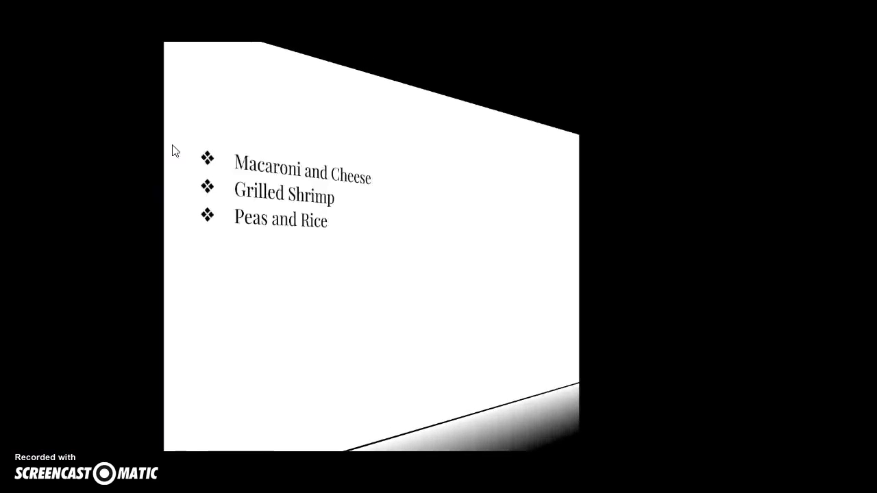
left_click(173, 147)
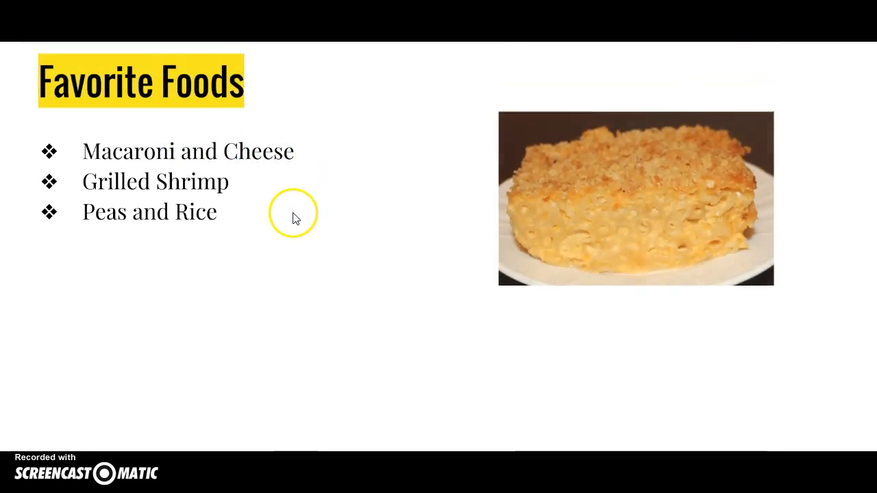
left_click(291, 218)
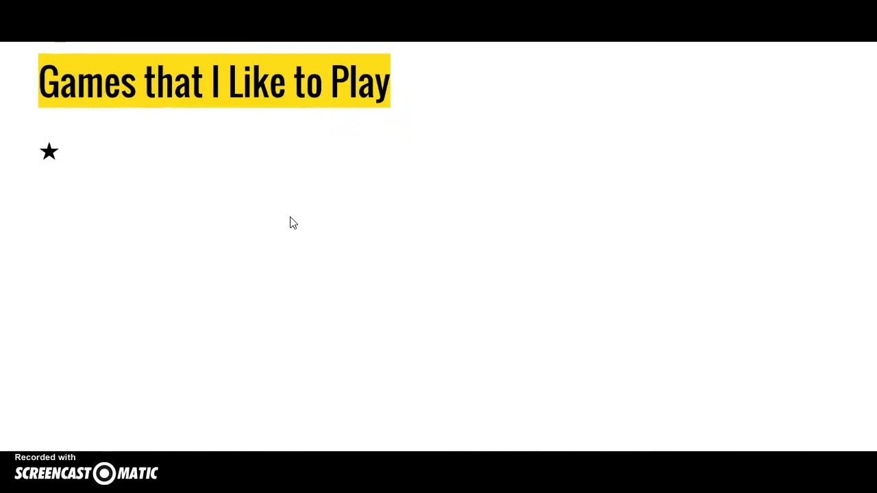
left_click(290, 218)
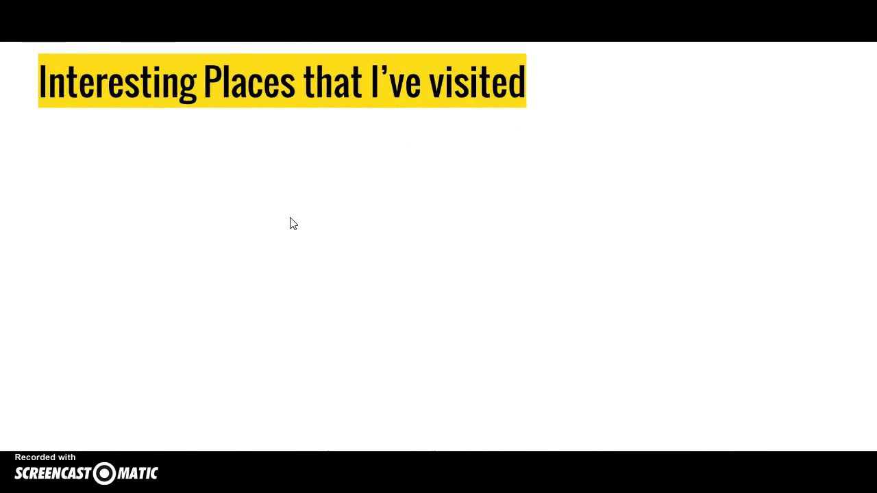
left_click(290, 224)
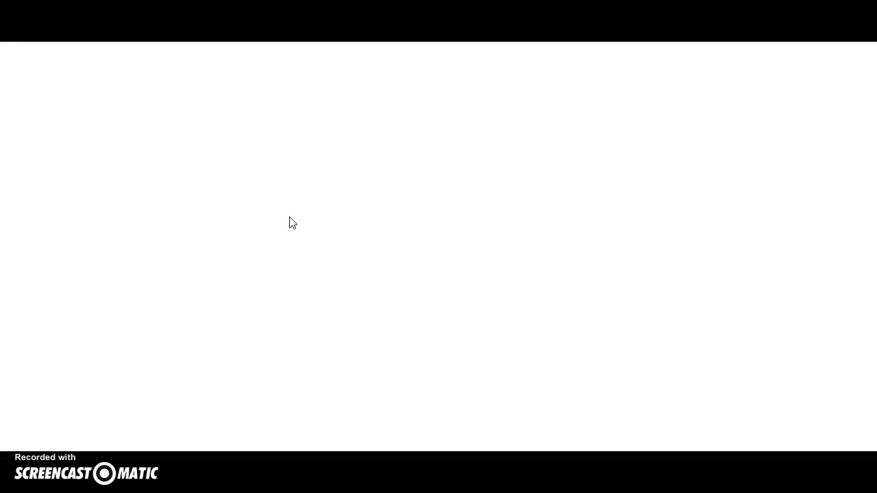
key("Escape")
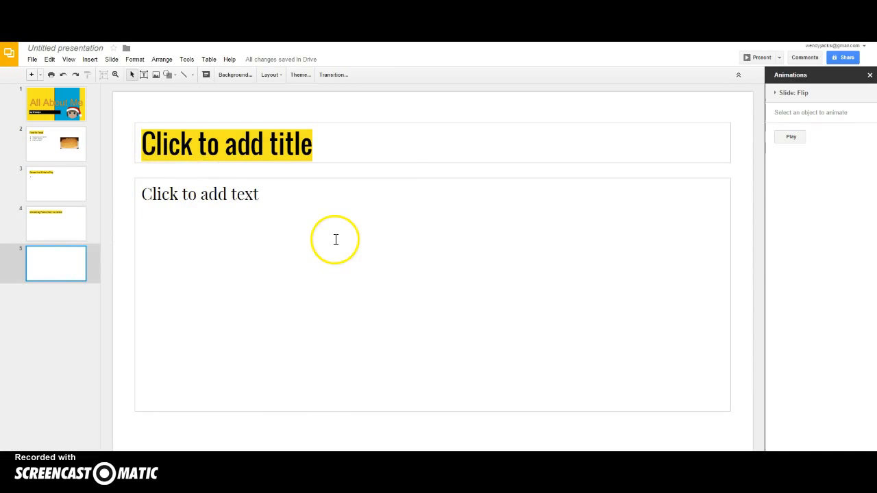
Enter "Thank you for watching" as the title of slide 5.
left_click(378, 148)
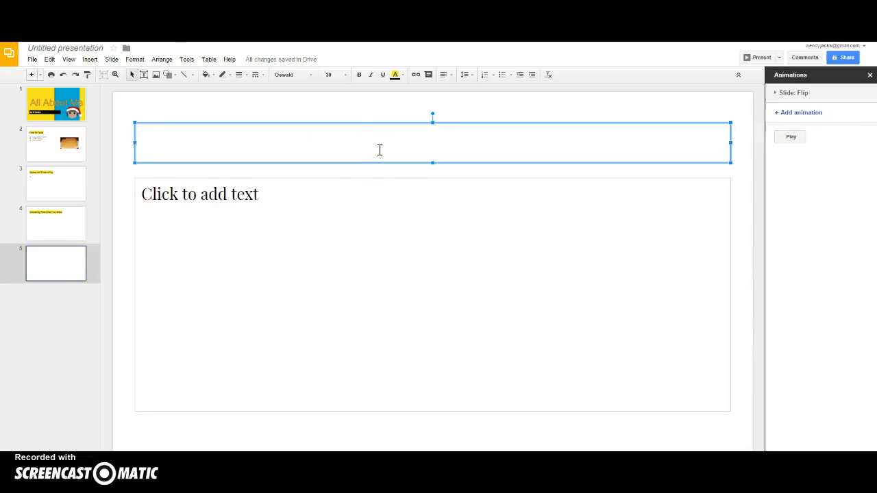
type("T")
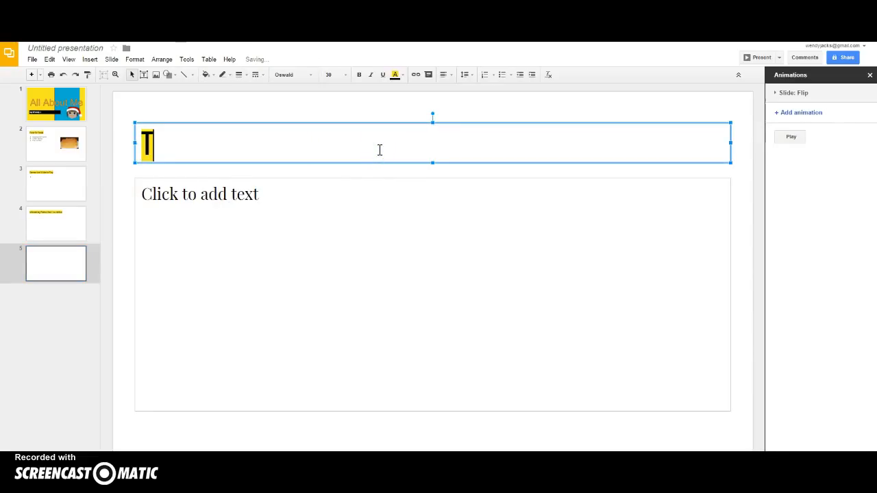
type("hank")
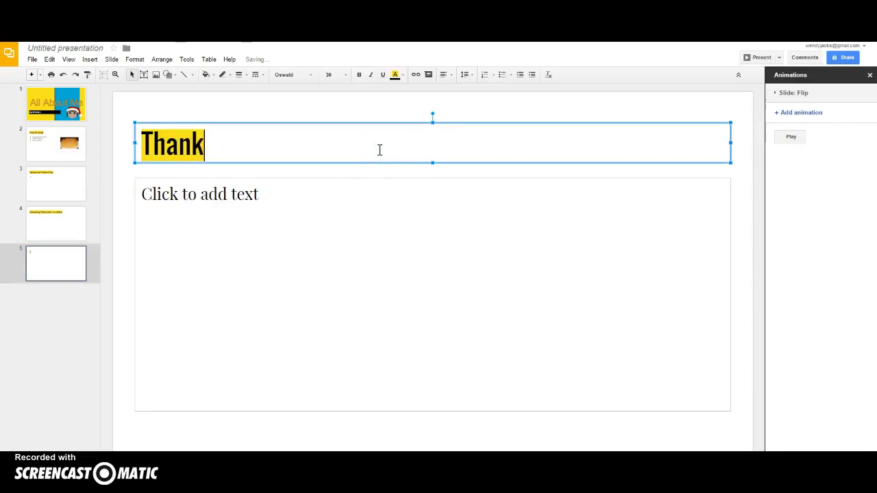
type(" you")
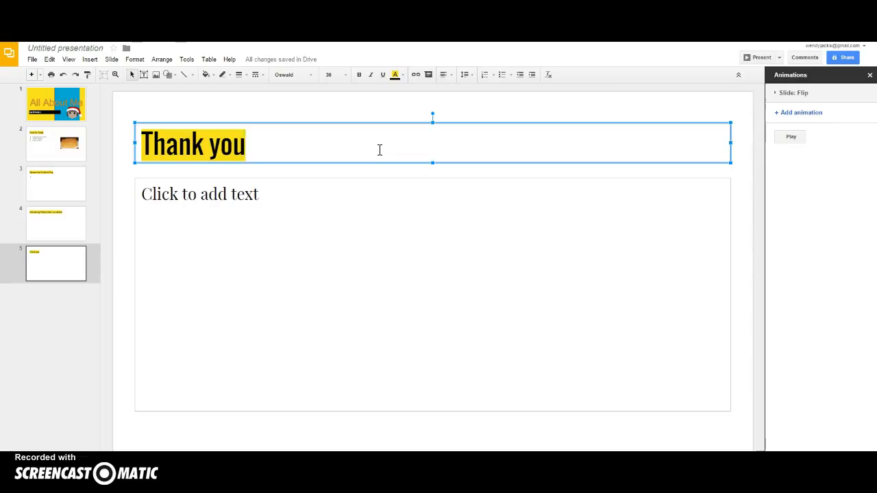
type("for")
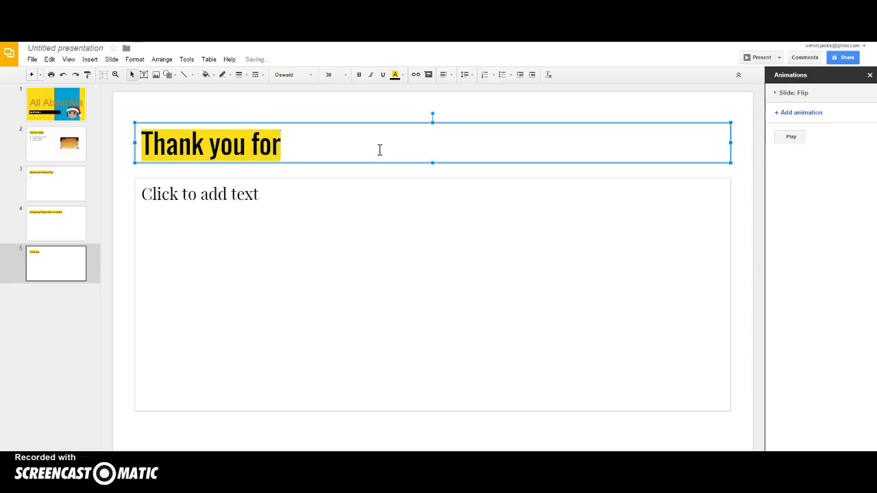
type(" w")
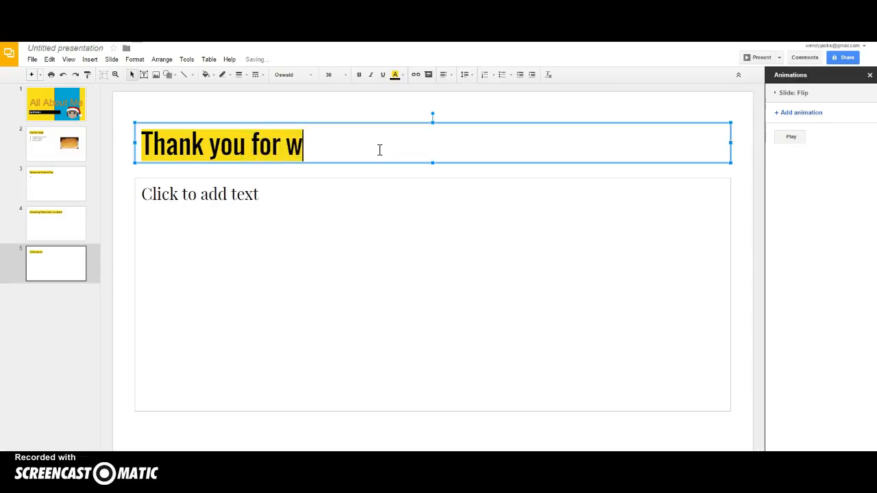
type("atching")
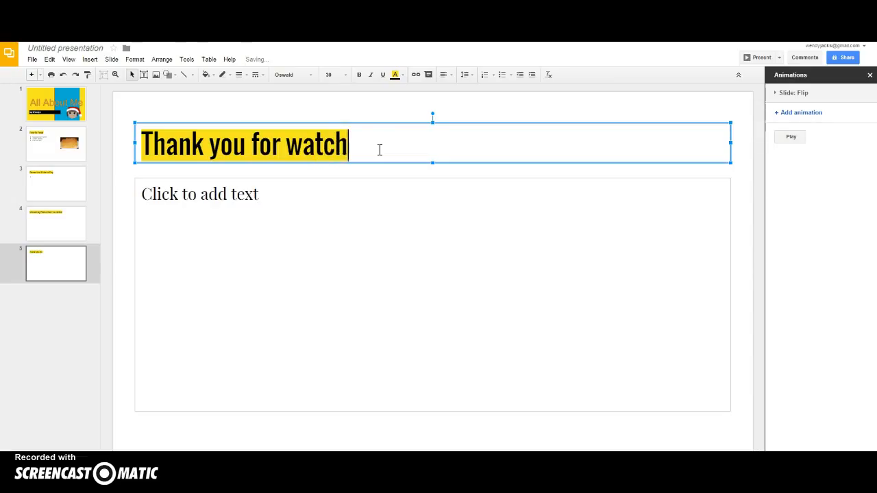